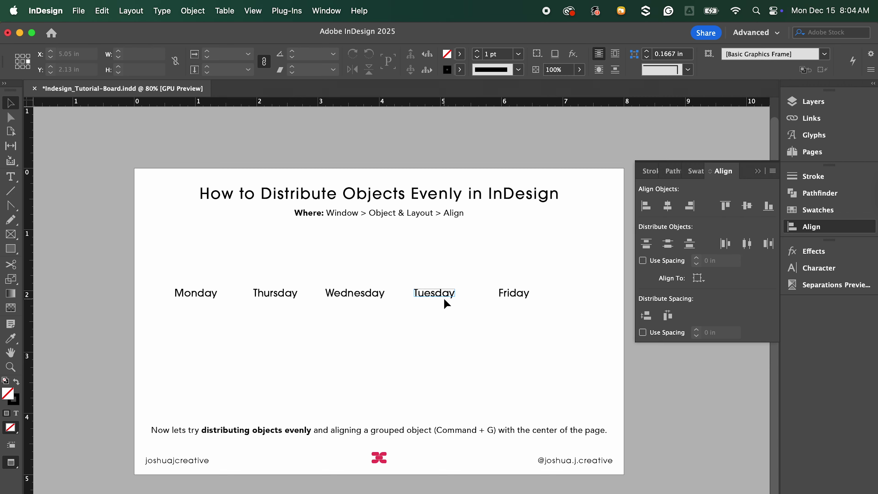
- Centre the grouped row of weekday names horizontally and vertically on the page, using Align to Page
left_click_drag(431, 437, 498, 424)
left_click_drag(538, 346, 168, 266)
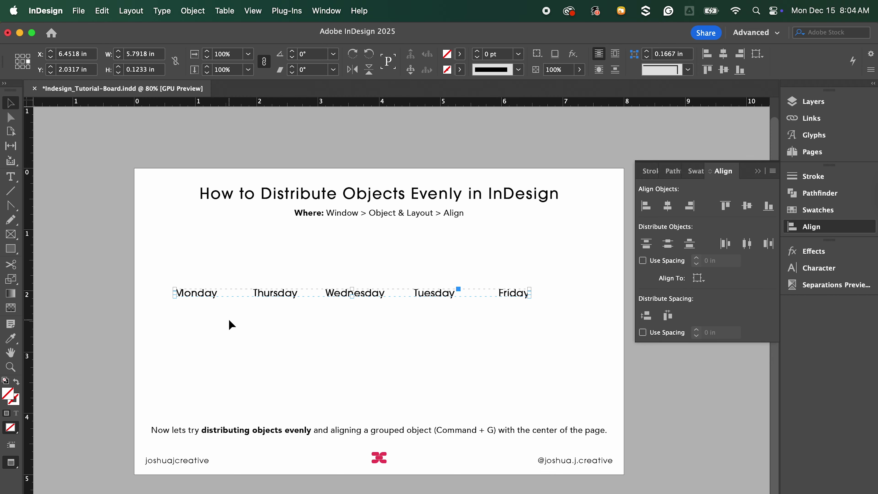
left_click(697, 279)
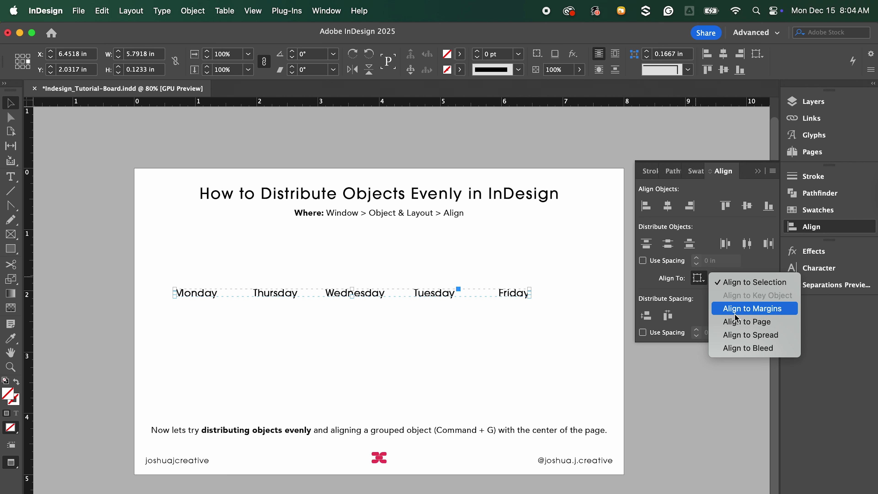
left_click(747, 323)
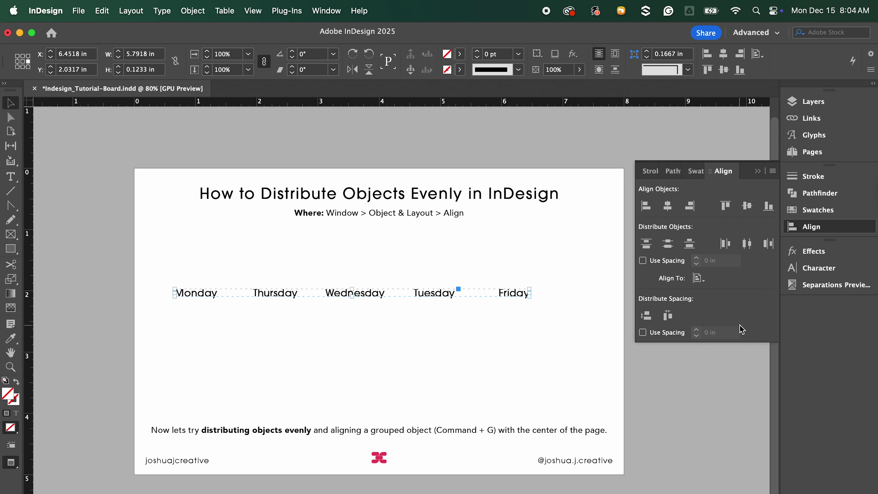
left_click(669, 206)
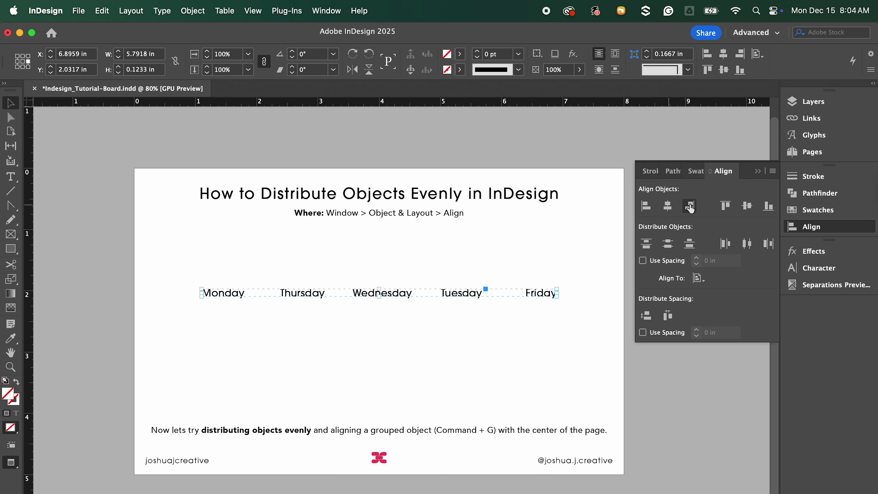
left_click(747, 207)
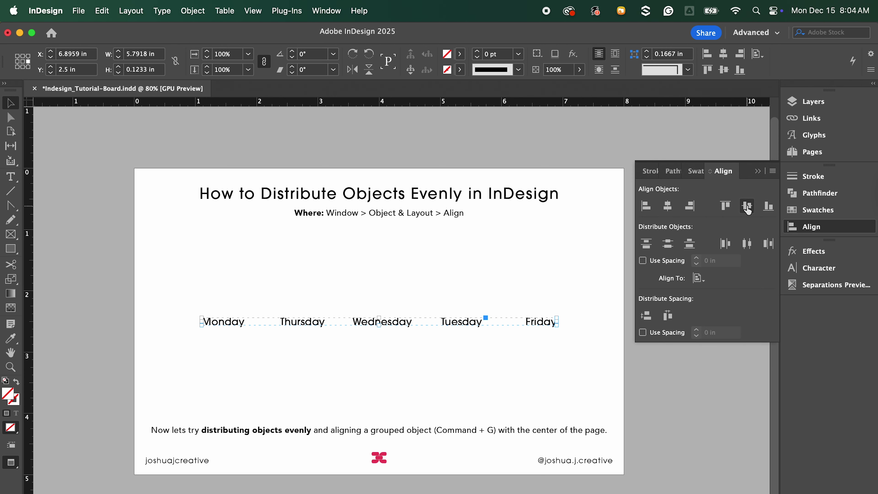
left_click(501, 358)
left_click(758, 171)
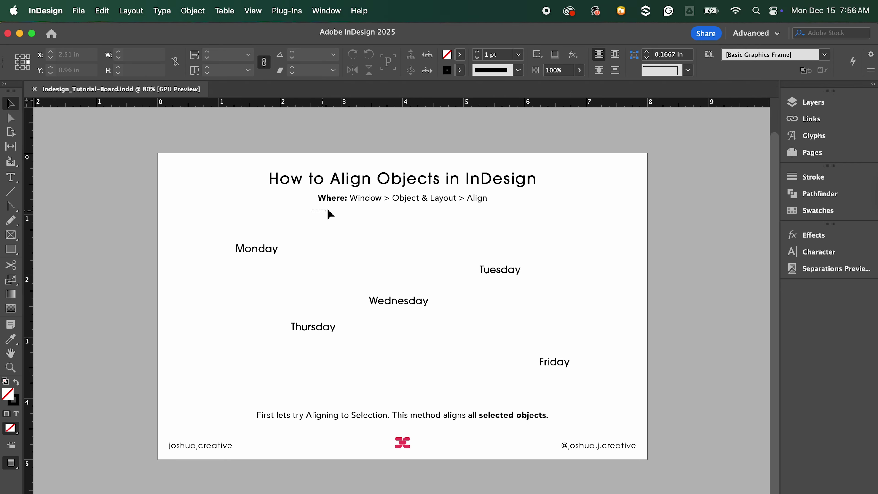
- Show the Align controls and set the alignment reference to Align to Selection
left_click_drag(328, 210, 494, 194)
left_click(337, 12)
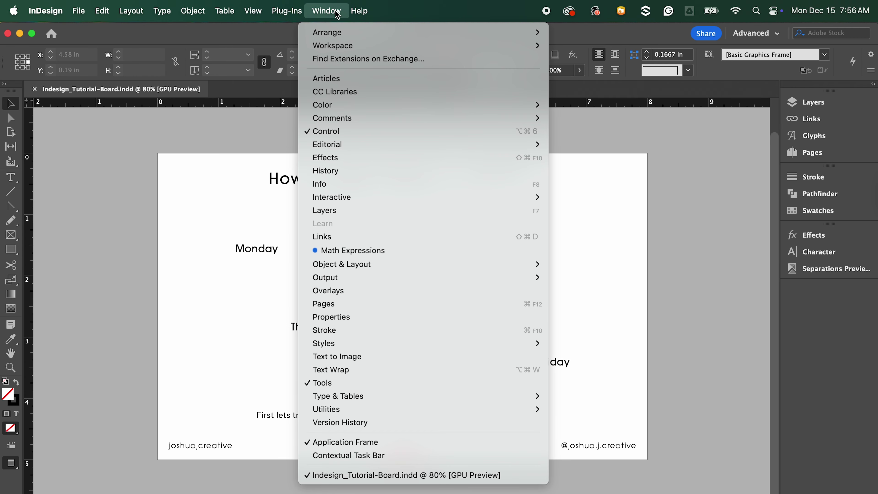
mouse_move(370, 267)
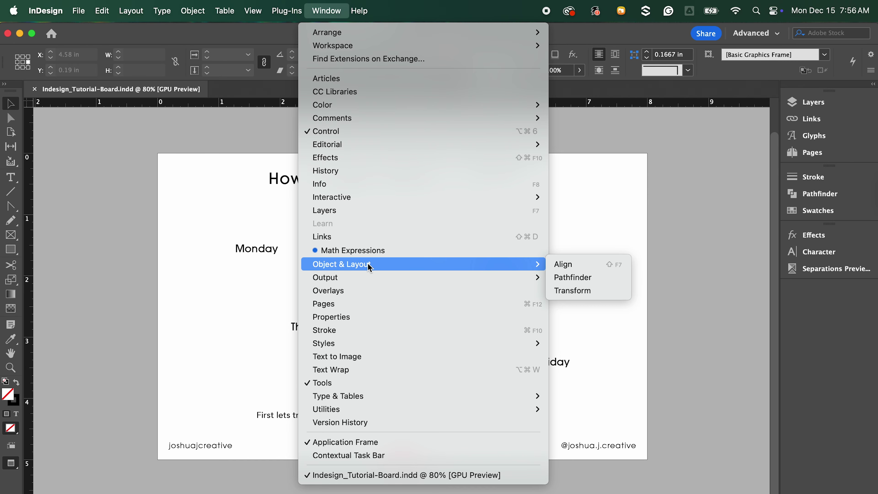
left_click(577, 269)
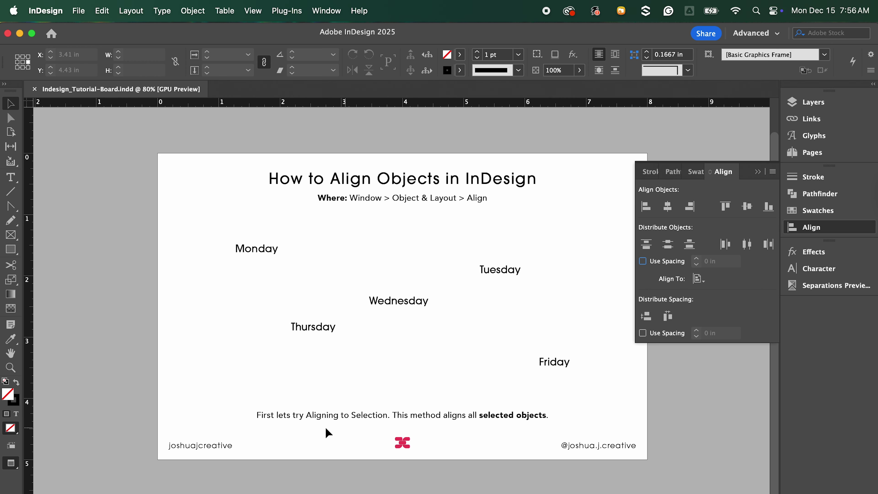
left_click_drag(243, 424, 555, 410)
left_click(699, 279)
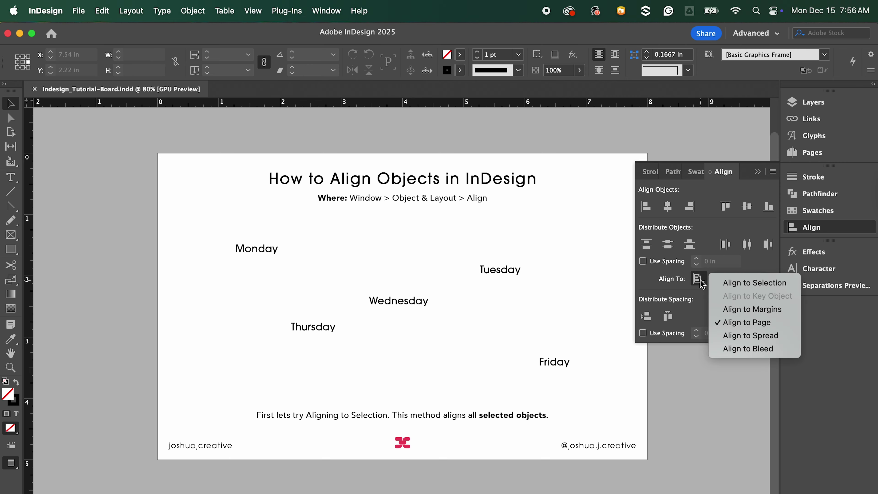
left_click(772, 287)
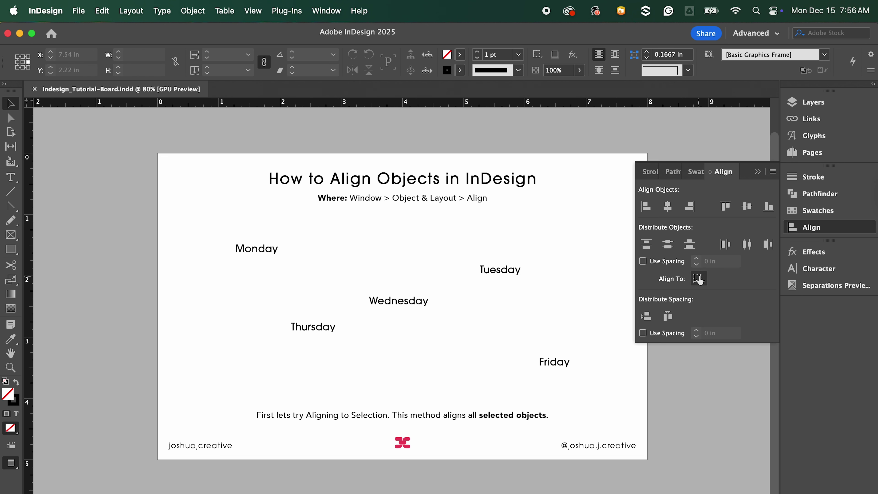
- Select all five weekday labels, align their horizontal centers, and undo the alignment
left_click_drag(604, 377, 225, 225)
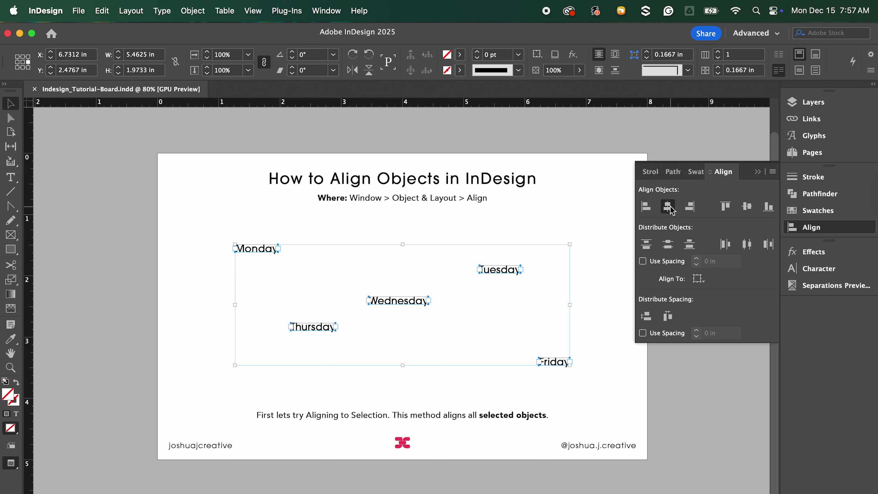
left_click(669, 209)
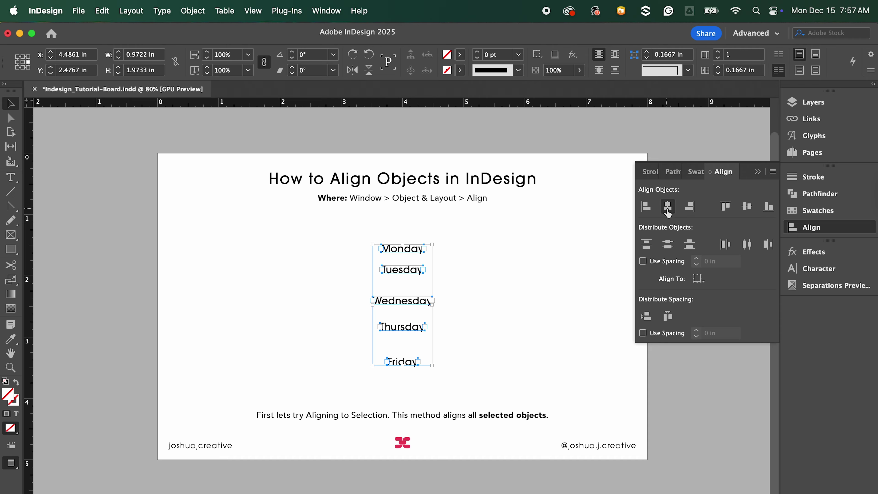
left_click(544, 252)
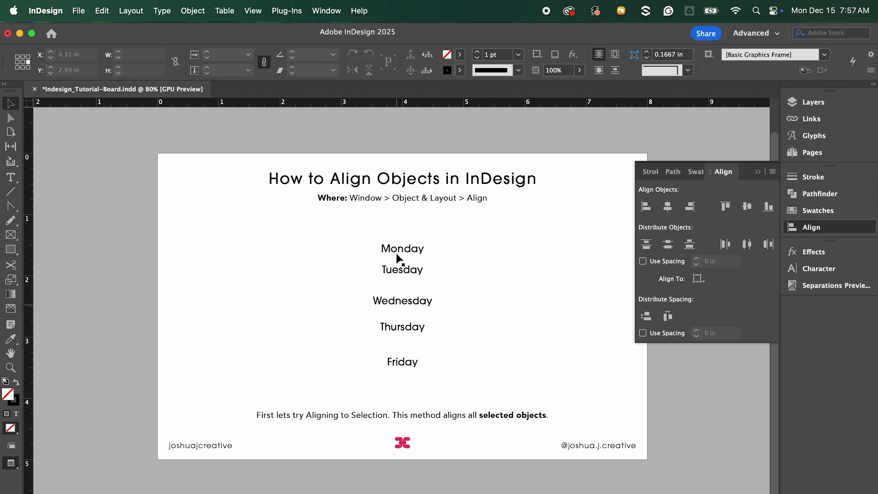
key("super+z")
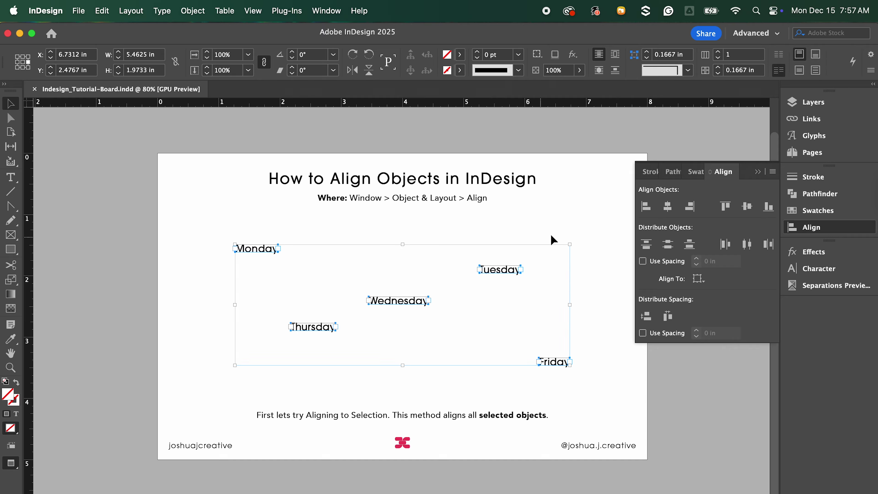
- Align the five weekday labels by their vertical centers into one row and undo it
left_click(747, 207)
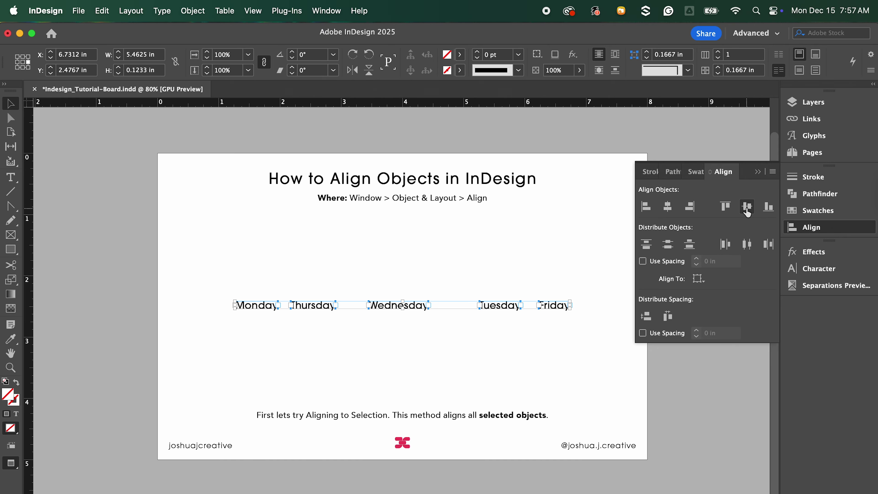
left_click(577, 354)
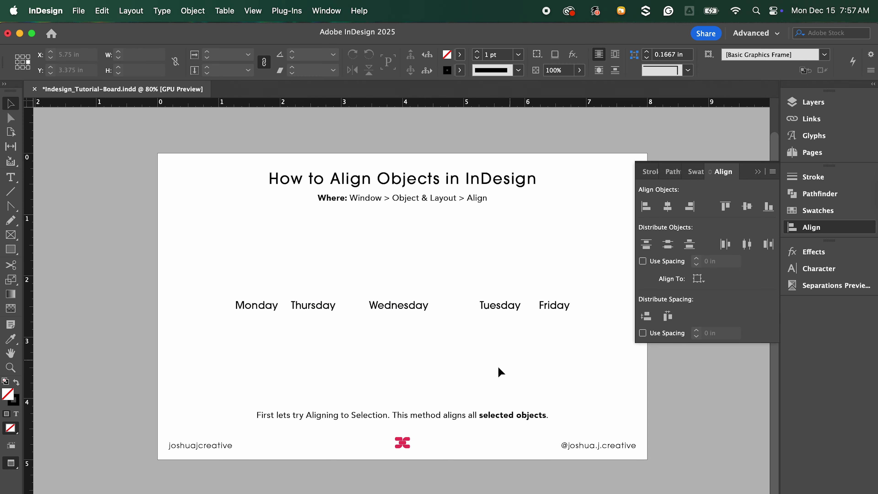
key("super+z")
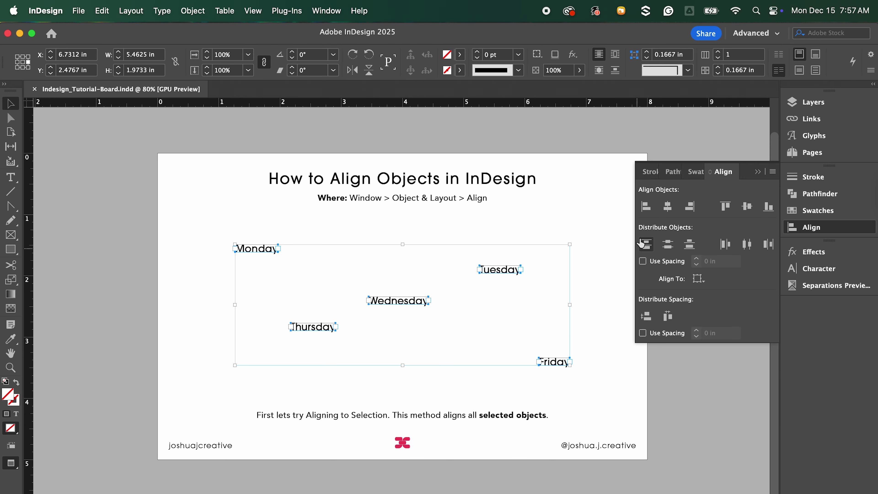
- Align the left edges of the five weekday labels and undo the alignment
left_click(647, 209)
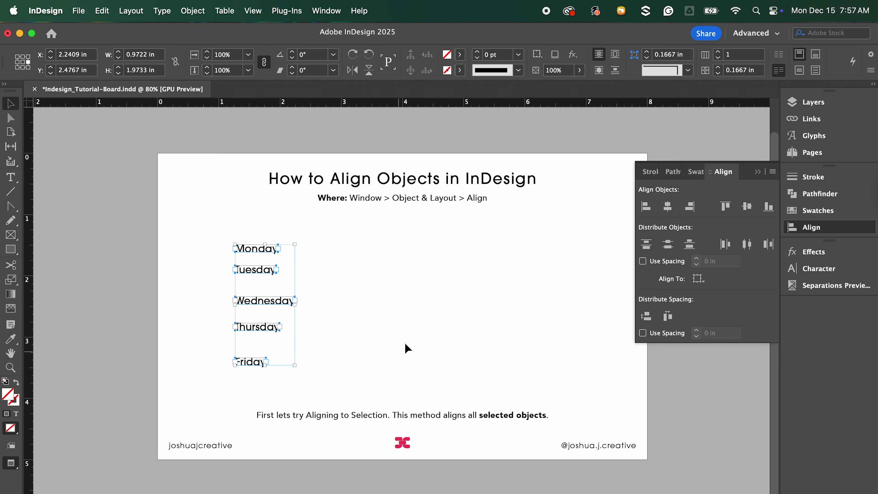
left_click(435, 333)
key("super+z")
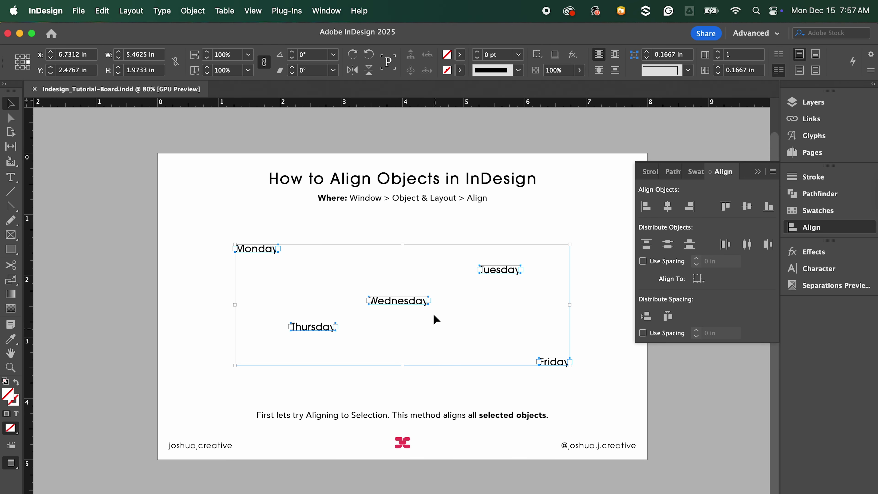
- Align the right edges of the five weekday labels and undo the alignment
left_click(689, 207)
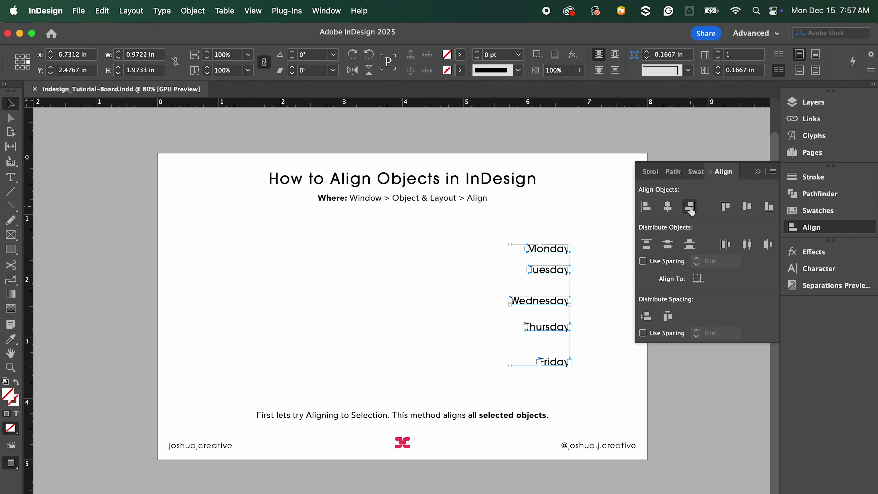
left_click(612, 364)
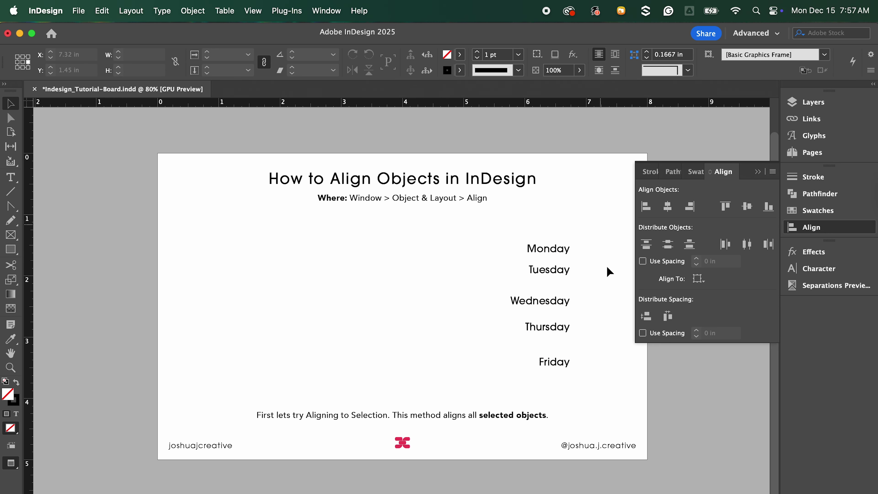
key("super+z")
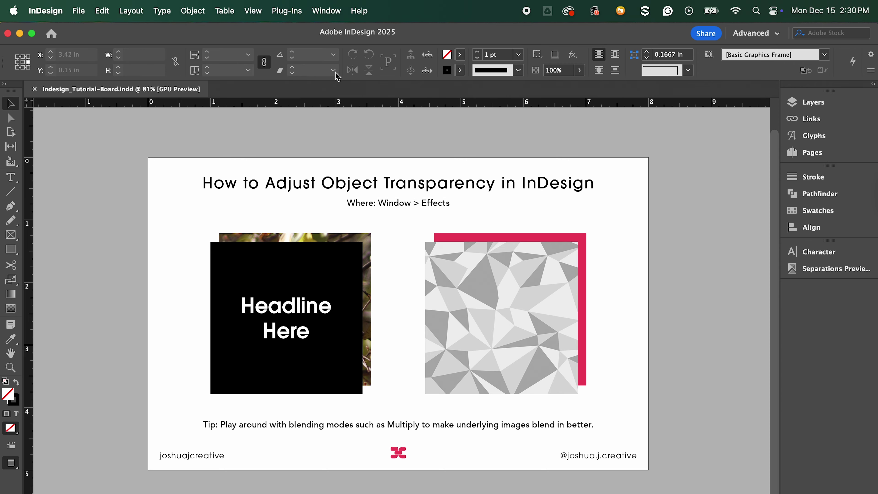
- Show the Effects controls and set the opacity of the black square behind the headline to 80%
left_click(336, 13)
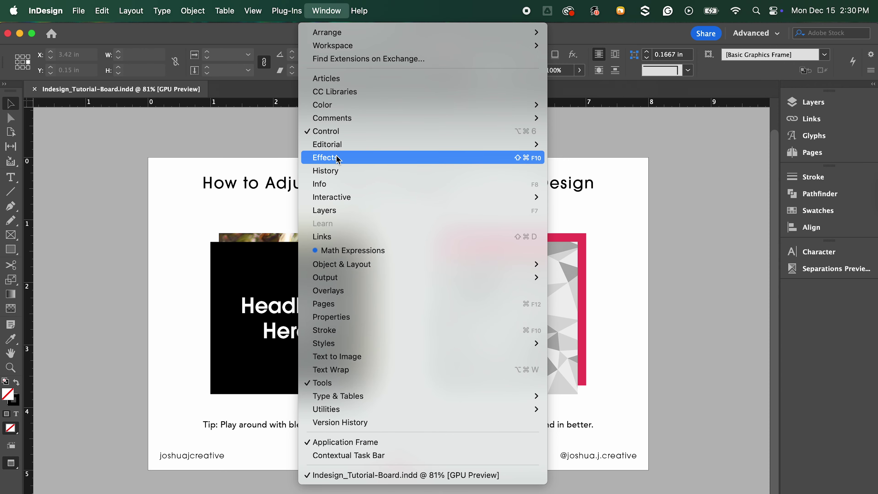
left_click(348, 161)
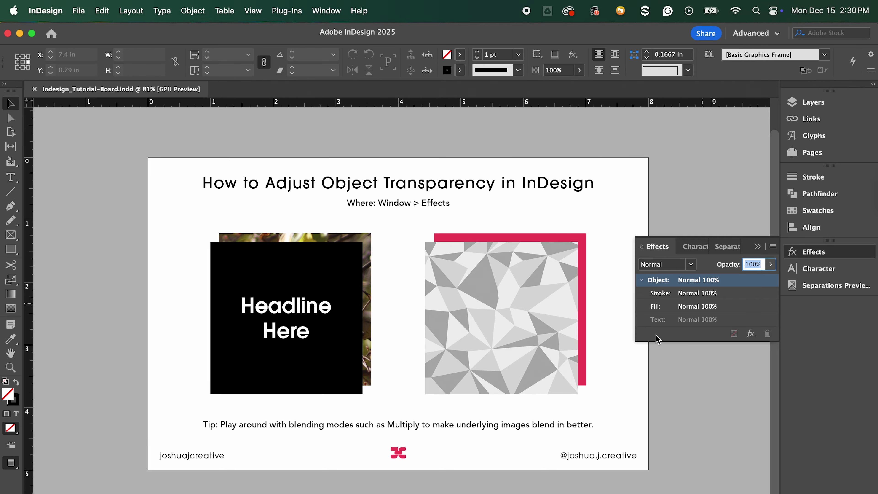
left_click(340, 375)
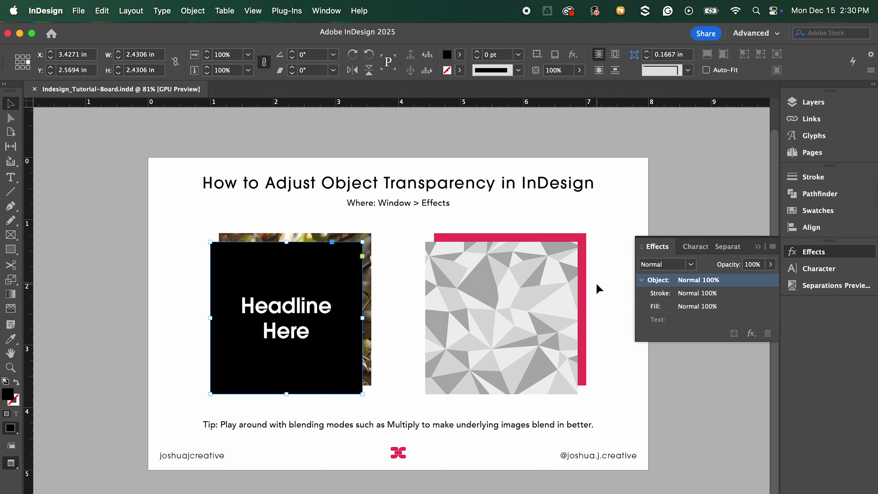
double_click(754, 266)
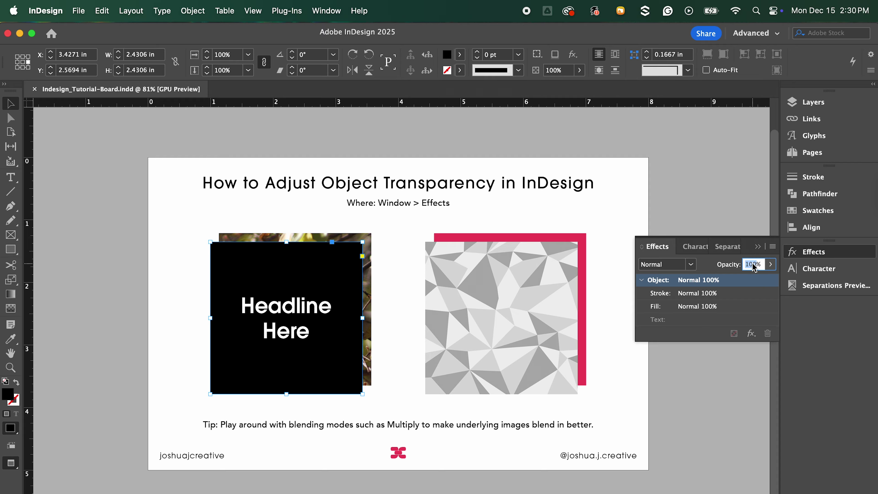
type("80")
key("Return")
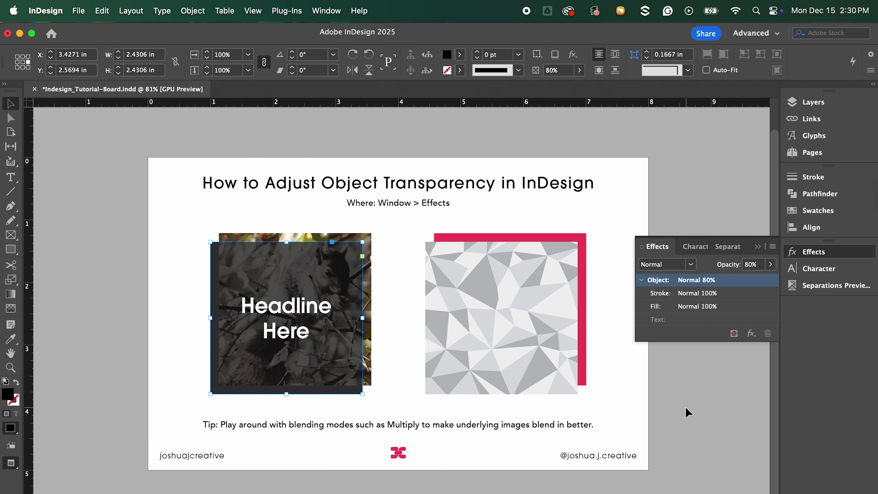
left_click(688, 411)
- Set the opacity of the grey polygon pattern image to 80%
left_click(545, 358)
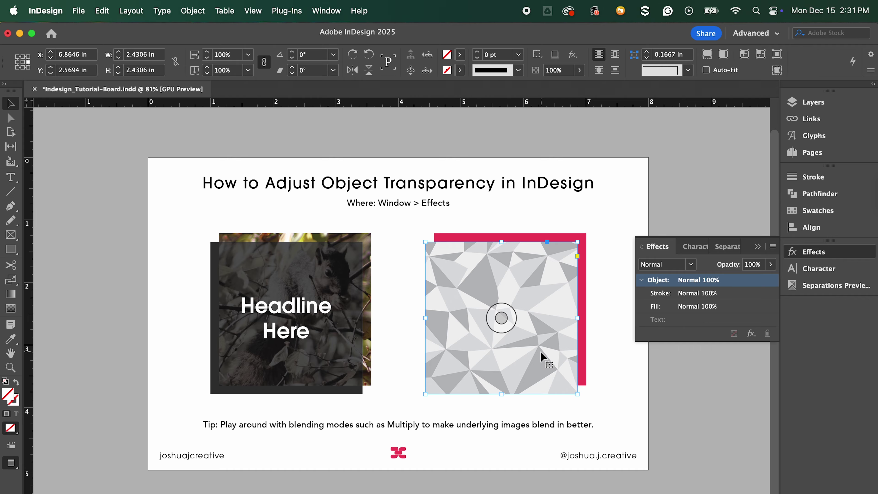
double_click(754, 265)
type("80")
key("Return")
left_click(728, 384)
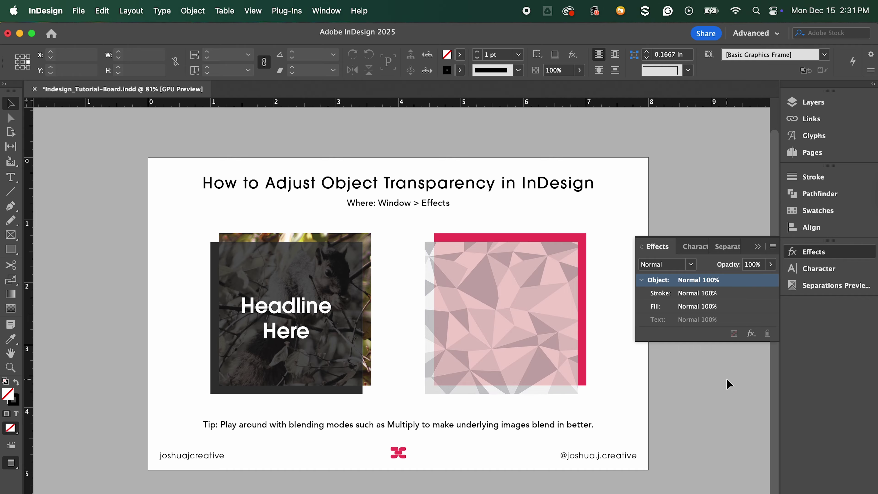
- Give the polygon pattern image the Multiply blending mode and set its opacity to 50%
left_click_drag(195, 414, 608, 436)
left_click(555, 384)
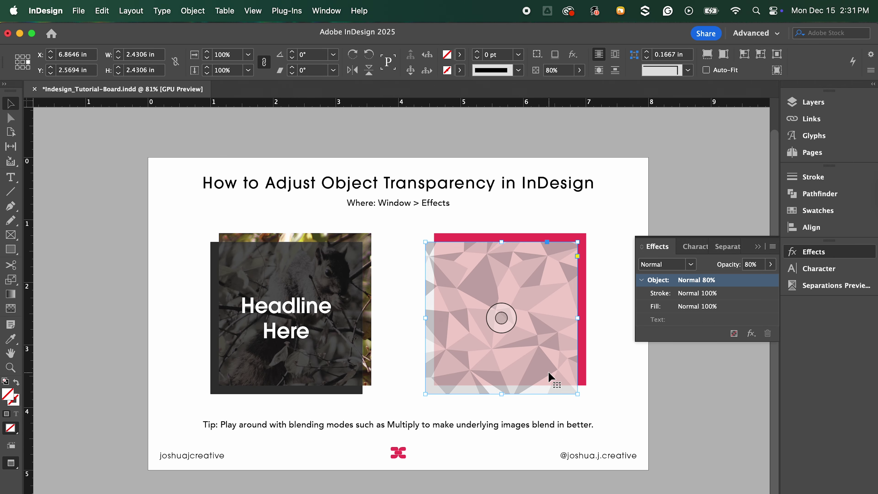
left_click(668, 264)
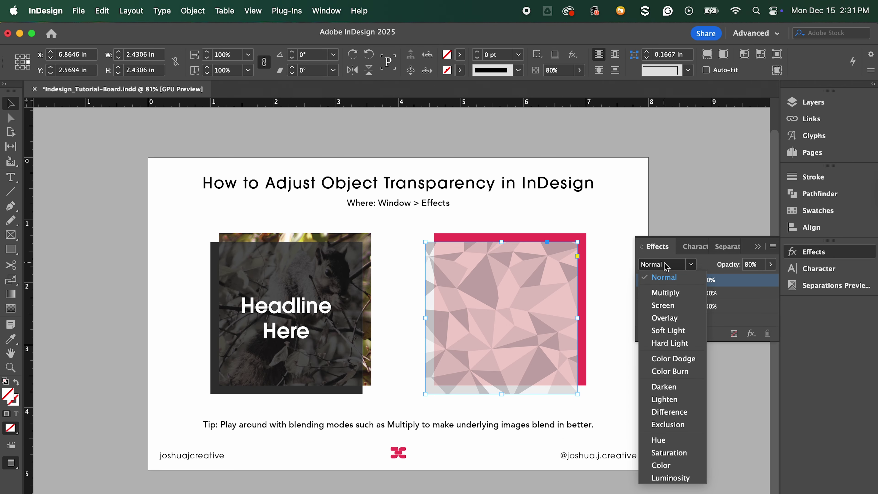
left_click(666, 293)
left_click(750, 264)
type("50")
key("Return")
left_click(729, 386)
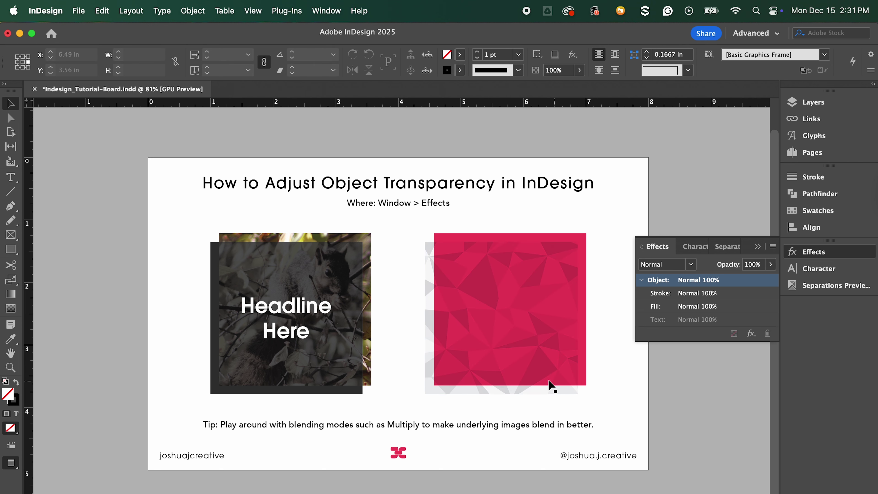
- Move the polygon pattern image so it sits exactly over the pink square
left_click_drag(539, 387, 545, 384)
left_click(407, 390)
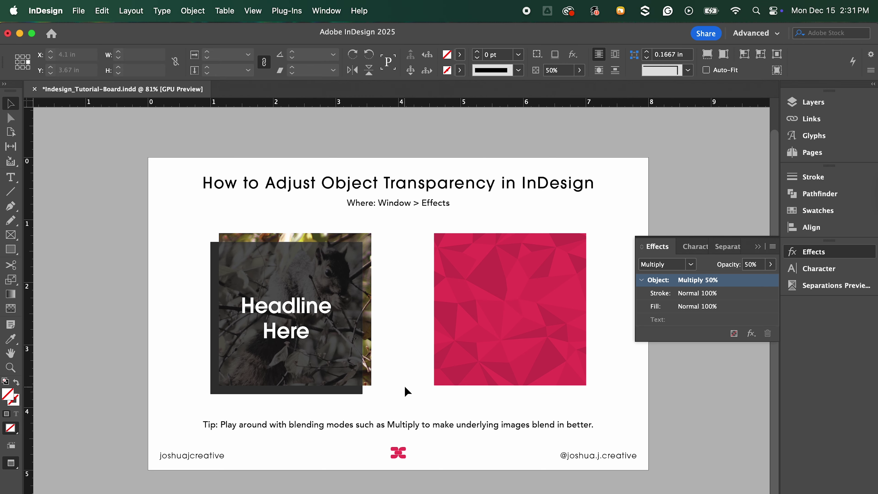
- Give the black square behind the headline the Multiply blending mode and set its opacity to 70%
left_click(348, 389)
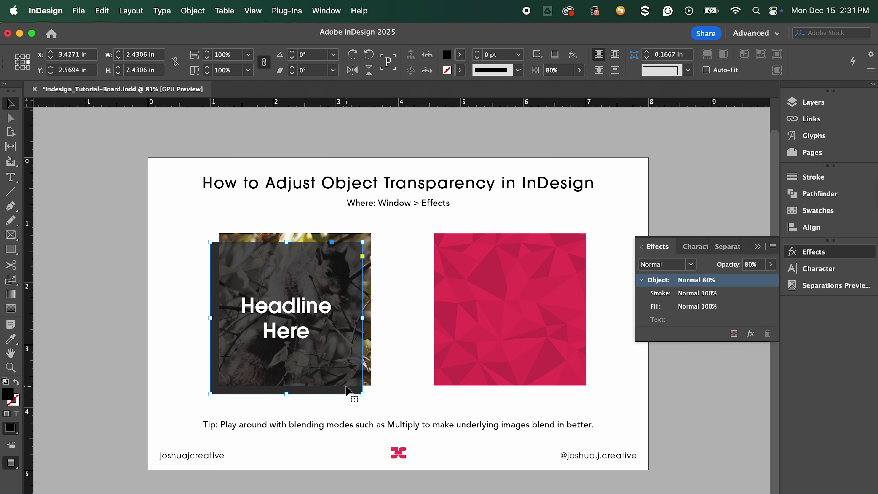
left_click(677, 264)
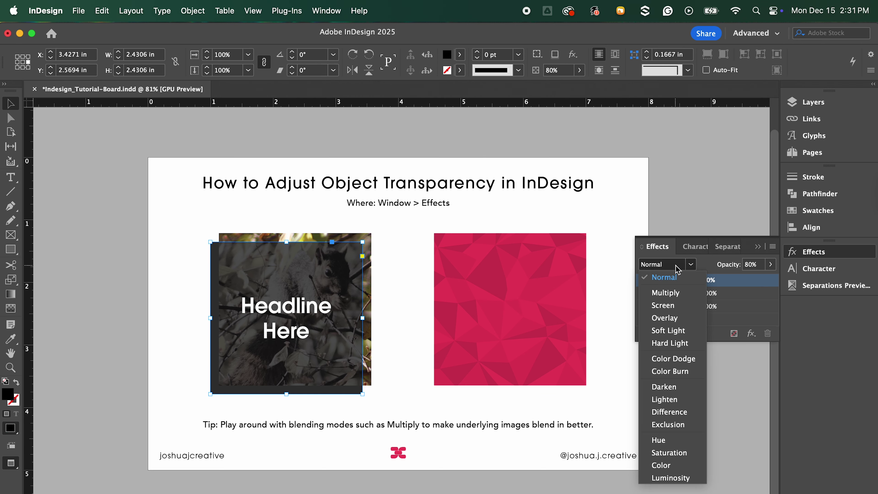
left_click(672, 294)
left_click(752, 264)
type("70")
key("Return")
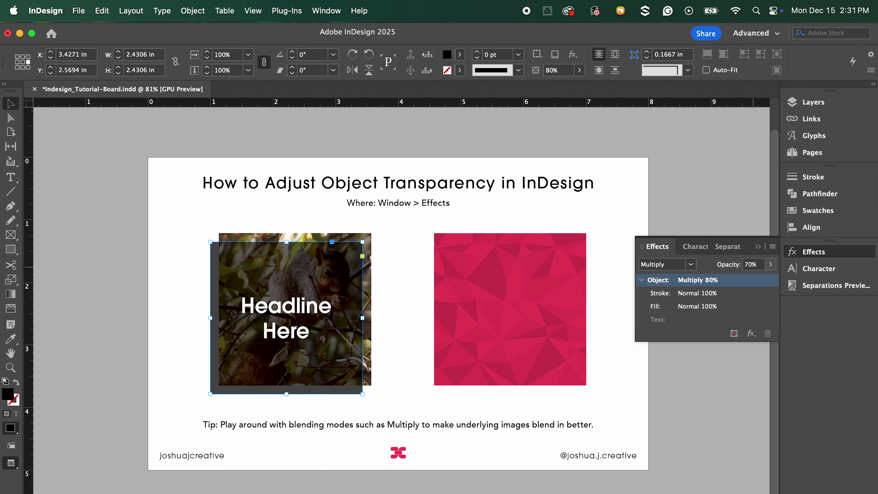
left_click(623, 353)
left_click(323, 362)
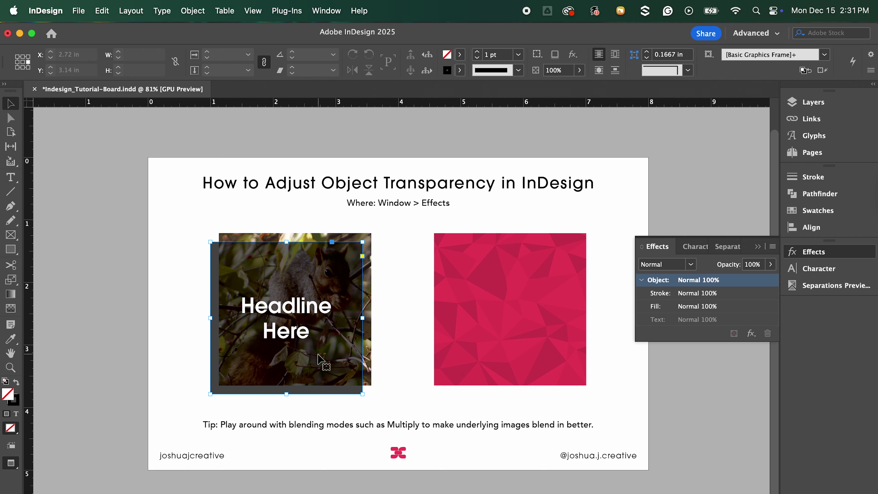
left_click(304, 320)
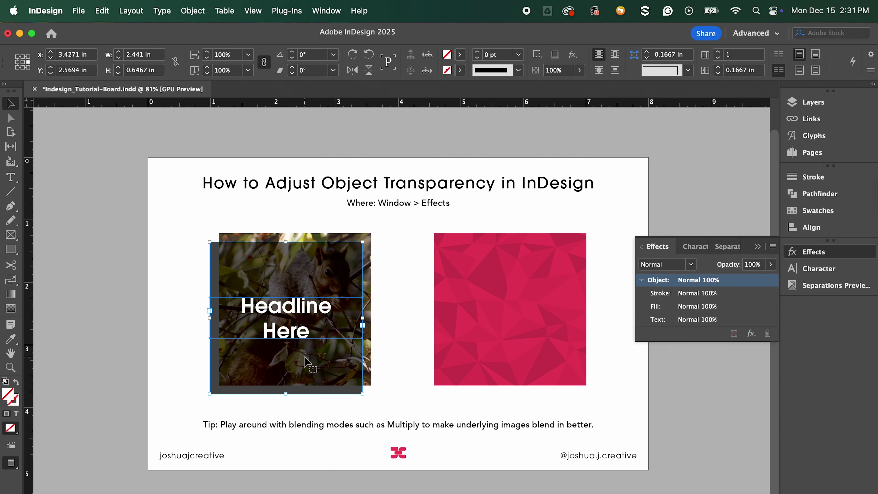
left_click_drag(304, 362, 314, 353)
left_click(171, 373)
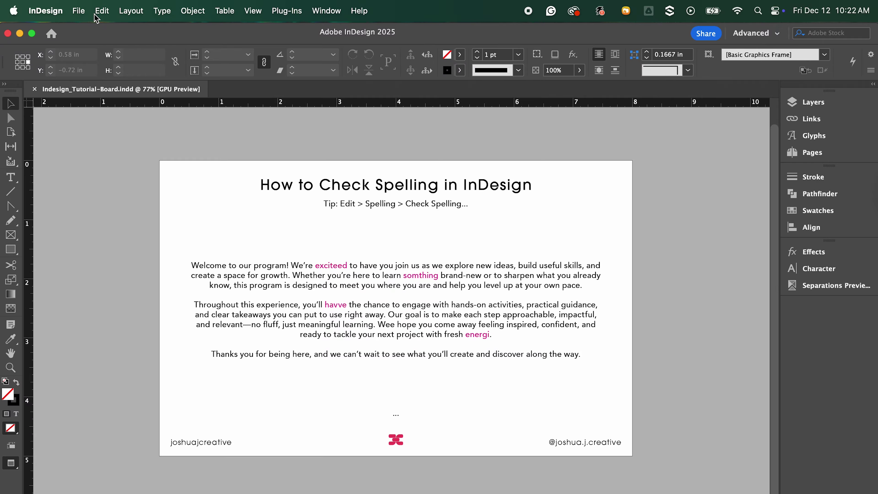
- Start a spelling check of the document and skip the flagged footer text
left_click(102, 11)
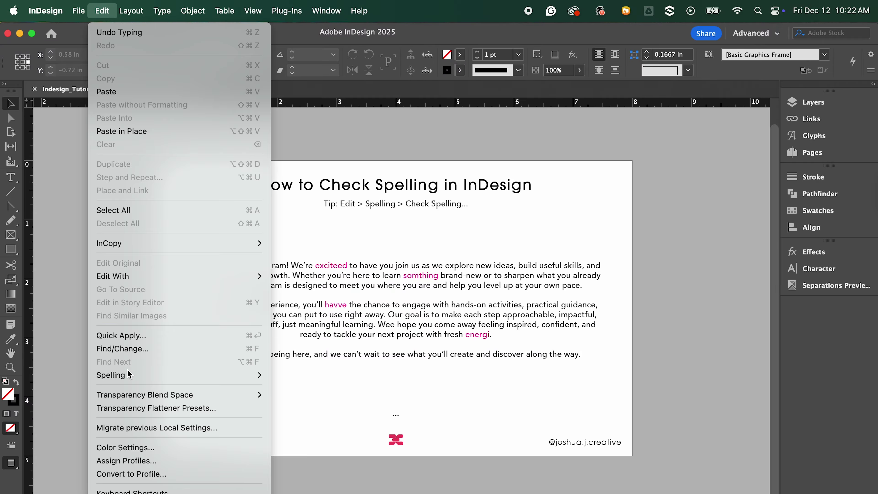
mouse_move(128, 379)
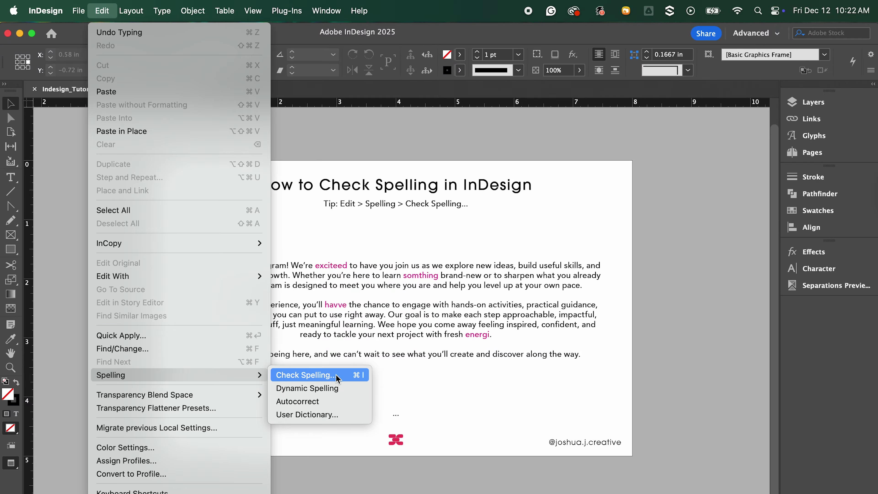
left_click(331, 381)
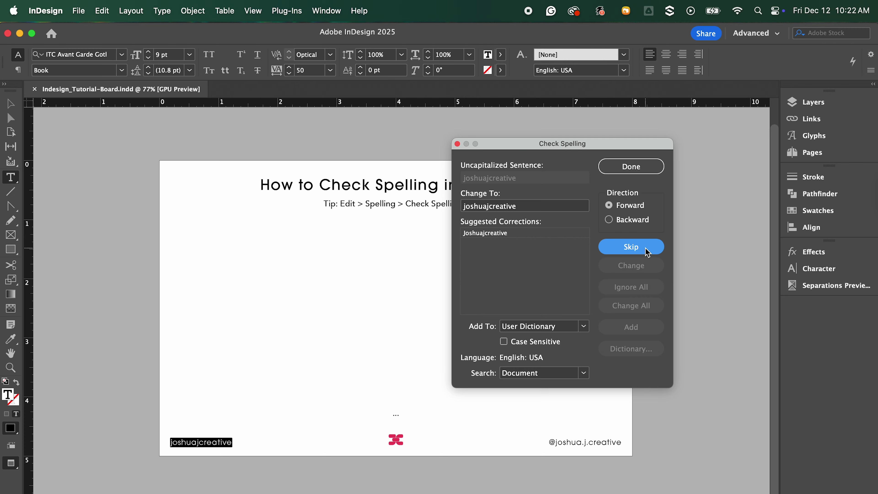
left_click(631, 247)
left_click(632, 247)
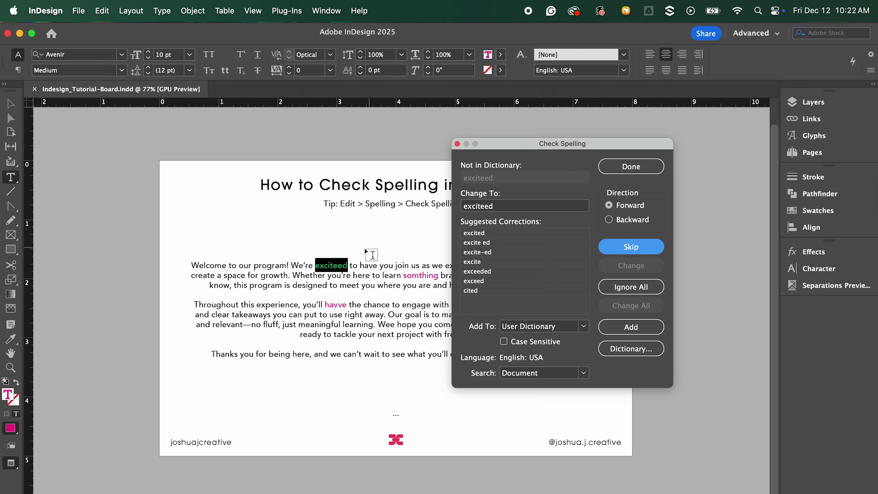
- Correct "exciteed" to "excited" and "somthing" to "something" using the suggested corrections
left_click(485, 234)
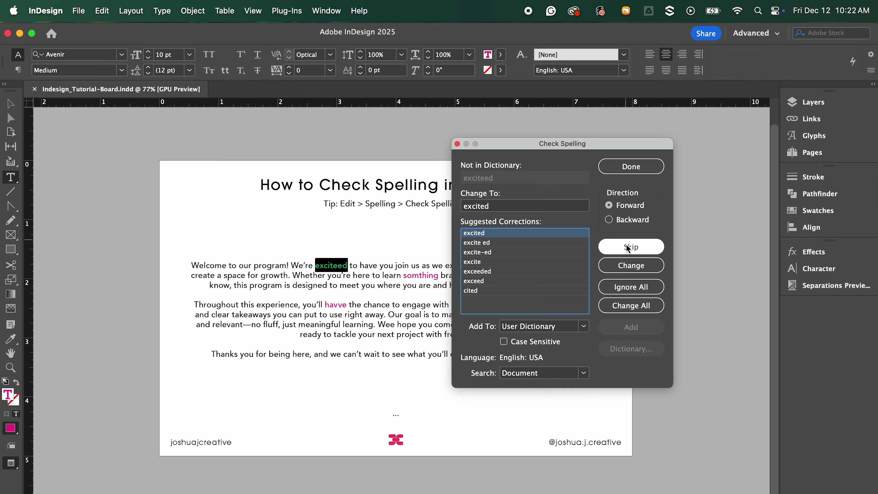
left_click(630, 265)
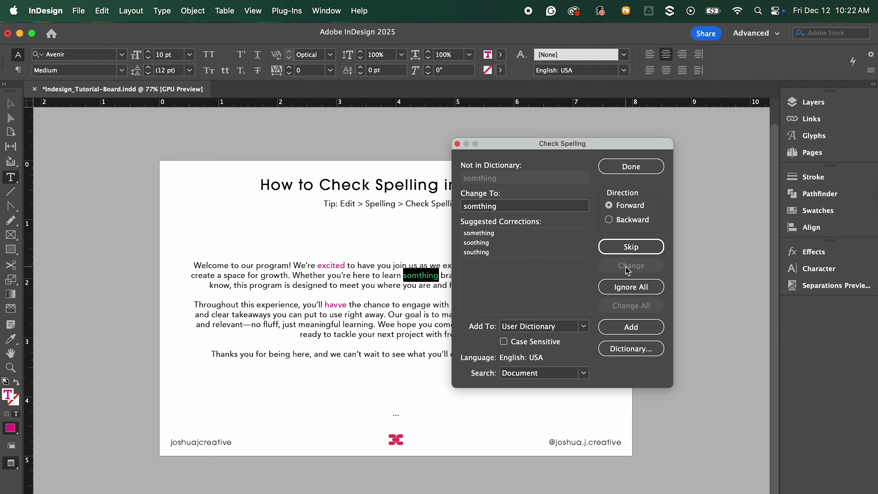
left_click(524, 236)
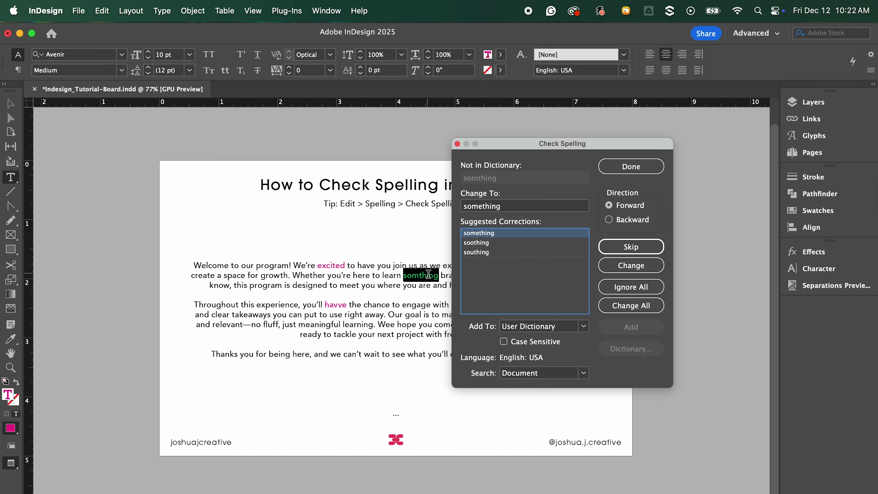
left_click(626, 267)
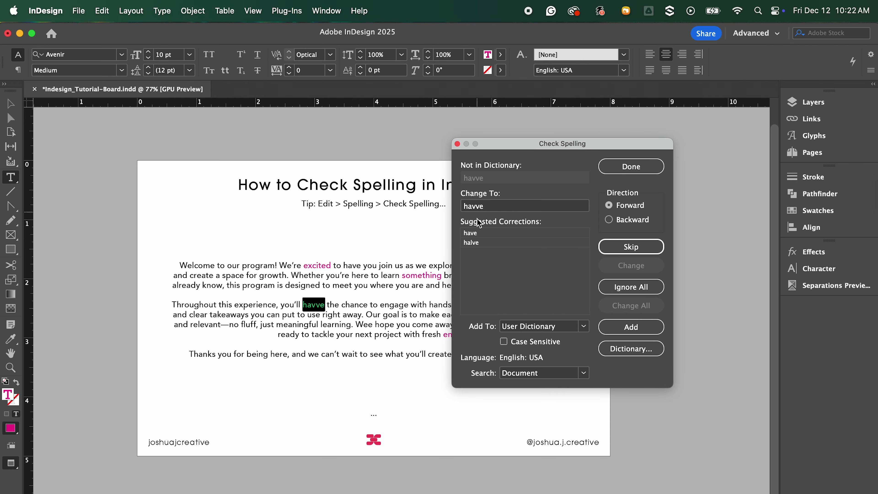
- Correct "havve" to "have" and "energi" to "energy" using the suggested corrections
left_click(477, 235)
left_click(629, 270)
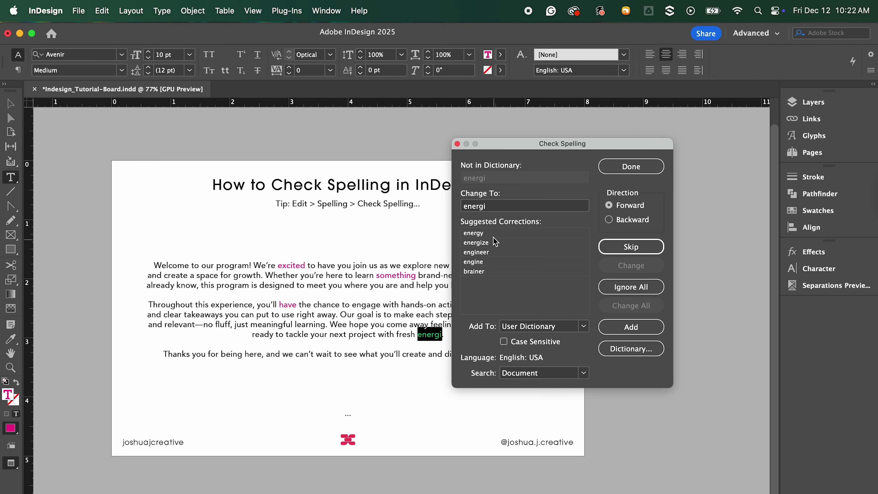
left_click(493, 234)
left_click(640, 269)
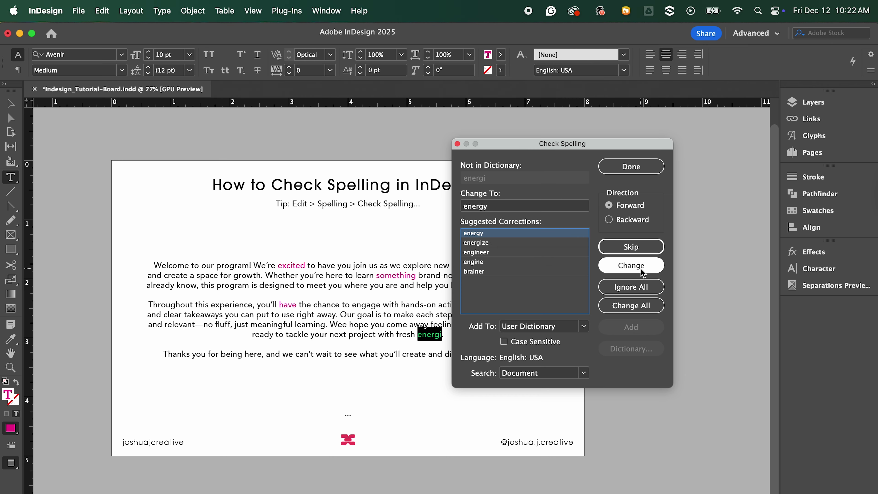
- Finish the spelling check and deselect the body text frame with the Selection tool
left_click(637, 168)
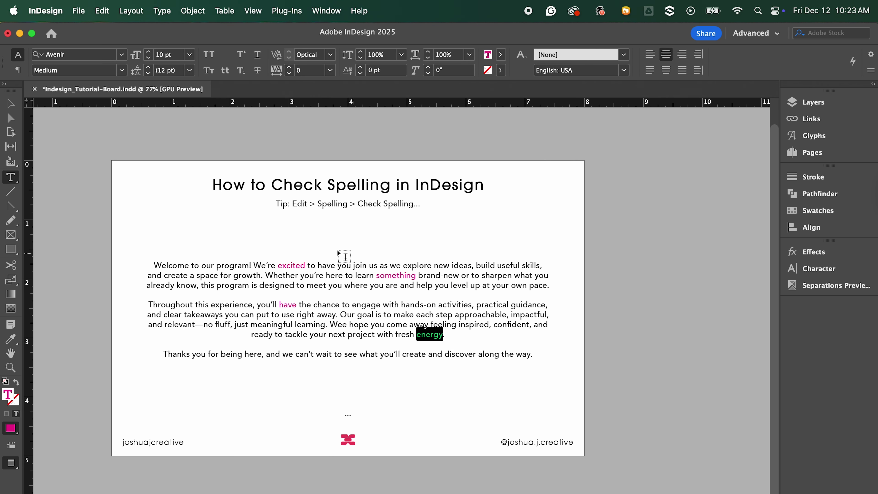
left_click(18, 108)
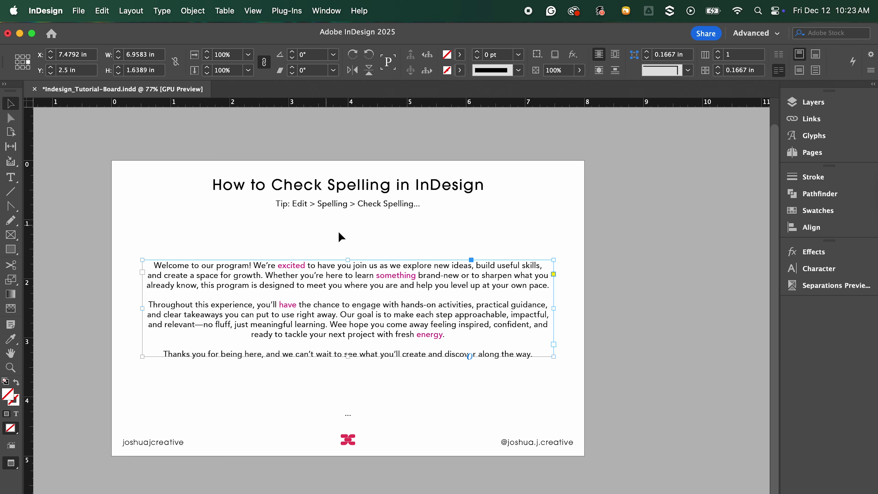
left_click(337, 238)
scroll(336, 236, "left", 2)
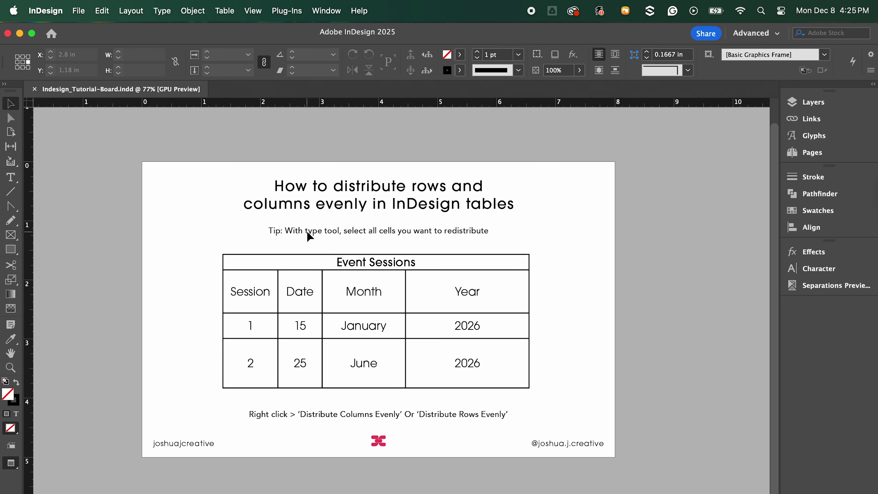
- Select all cells of the Event Sessions table and bring up the commands for distributing its rows and columns
left_click(10, 177)
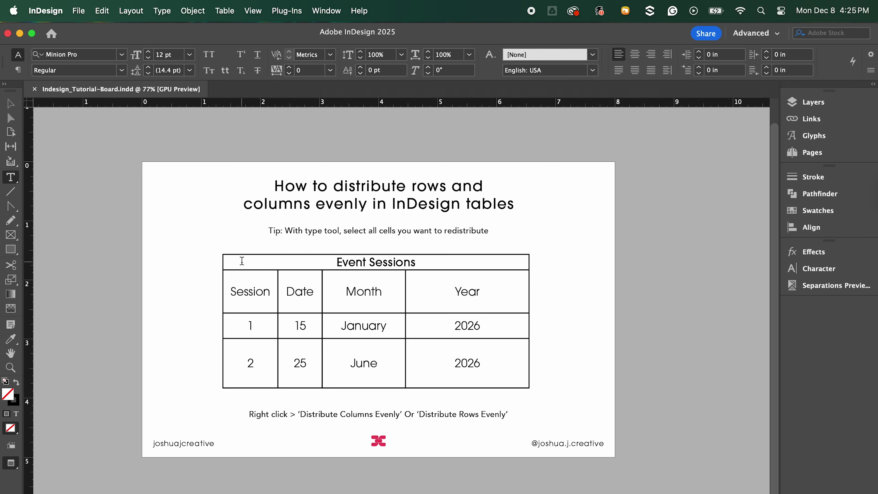
left_click_drag(243, 260, 450, 361)
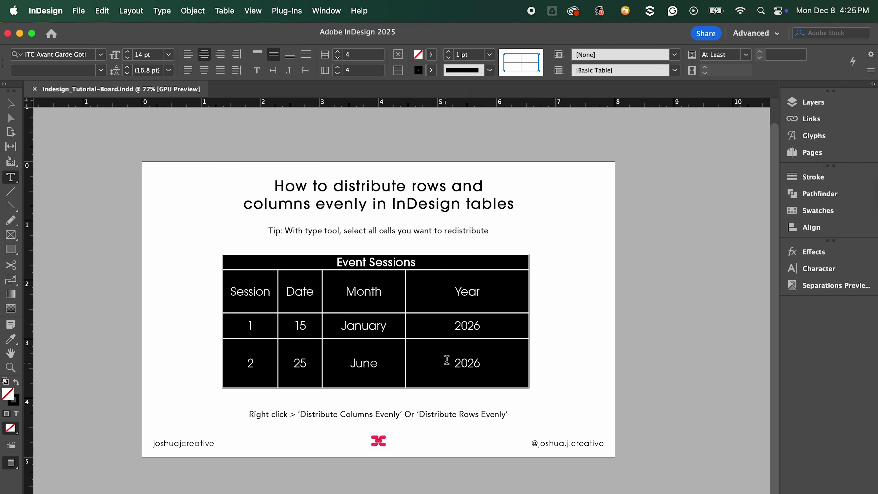
right_click(369, 324)
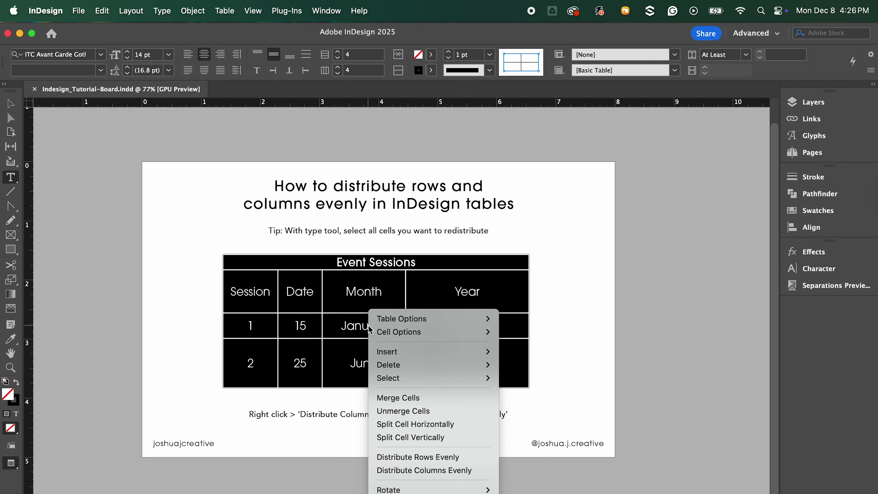